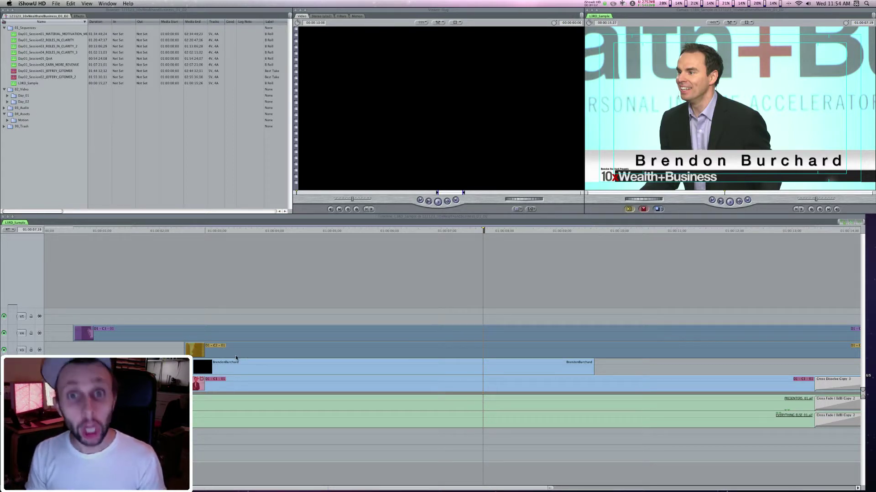
Review the iShowU HD 'Capture for web' settings, then hide iShowU HD to reveal the Final Cut project
{"action": "mouse_move", "coordinate": [467, 485]}
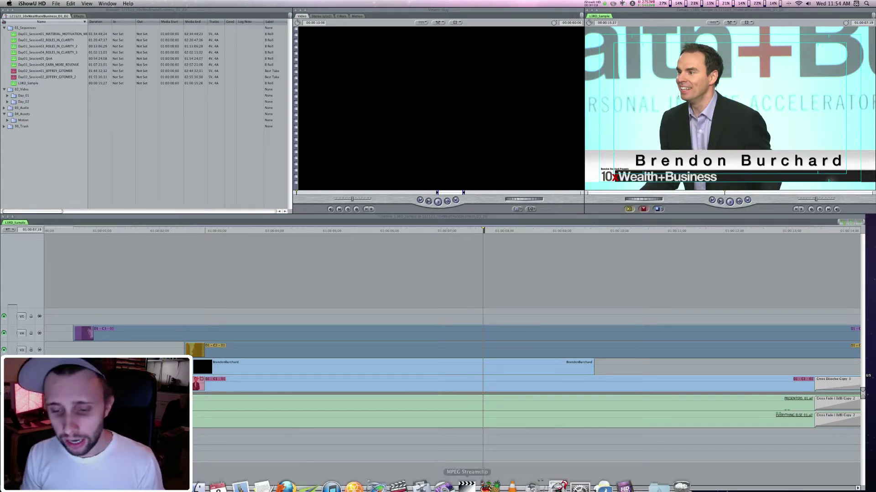
{"action": "left_click", "coordinate": [625, 475]}
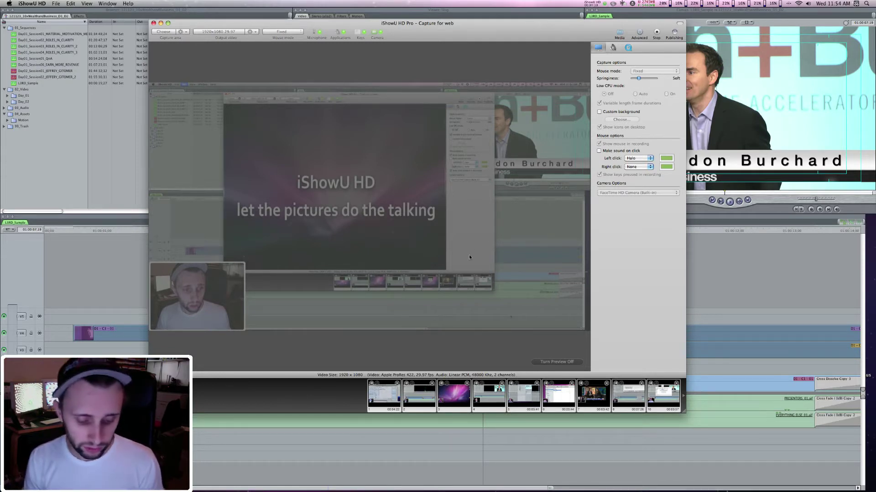
{"action": "key", "text": "super+h"}
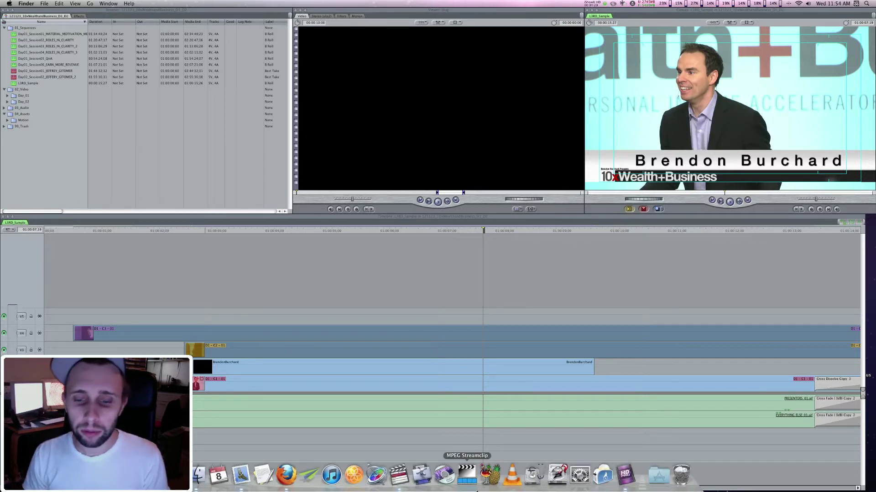
Launch MPEG Streamclip from the Dock
{"action": "left_click", "coordinate": [467, 479]}
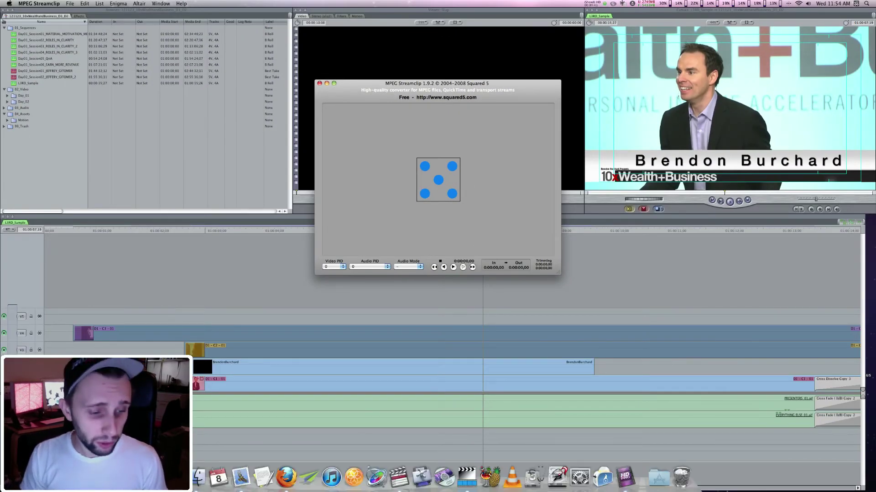
Drag 02_QuicktimeConversion.mov from Movies > iShowU HD > 04_Export into MPEG Streamclip
{"action": "left_click", "coordinate": [205, 476]}
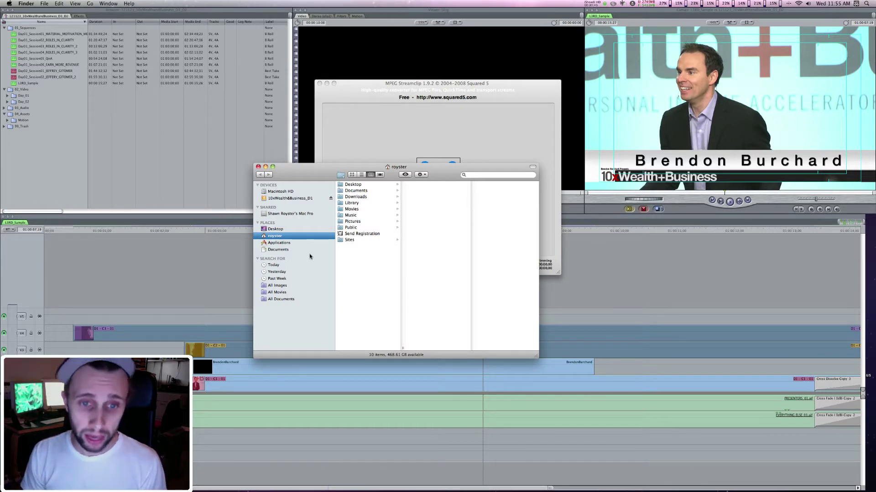
{"action": "left_click", "coordinate": [354, 209]}
{"action": "key", "text": "Right"}
{"action": "key", "text": "Right"}
{"action": "left_click", "coordinate": [430, 204]}
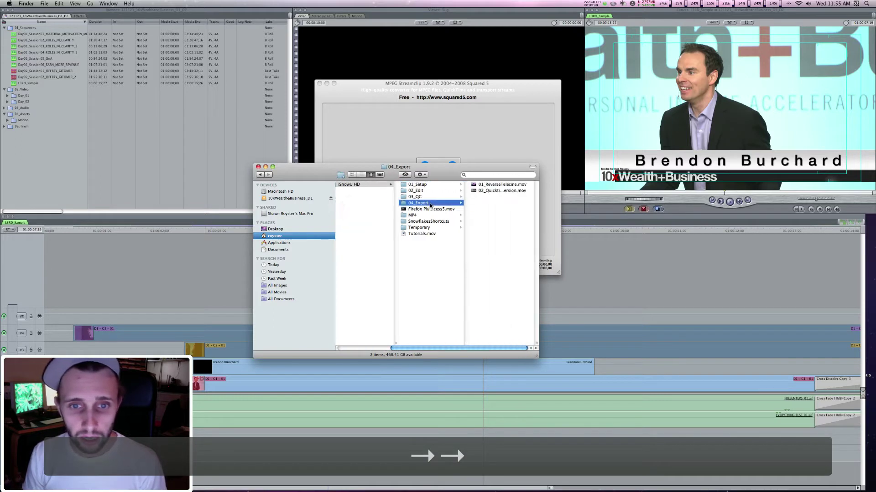
{"action": "key", "text": "Right"}
{"action": "key", "text": "Down"}
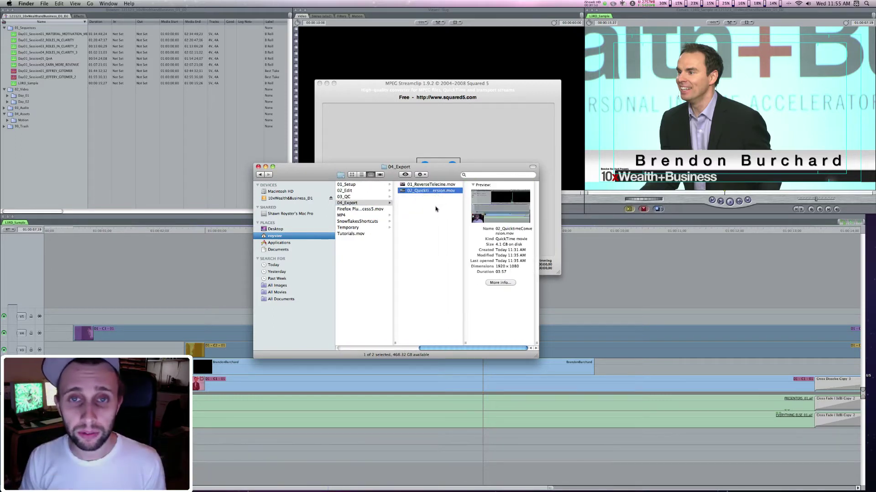
{"action": "left_click_drag", "start_coordinate": [438, 192], "coordinate": [454, 122]}
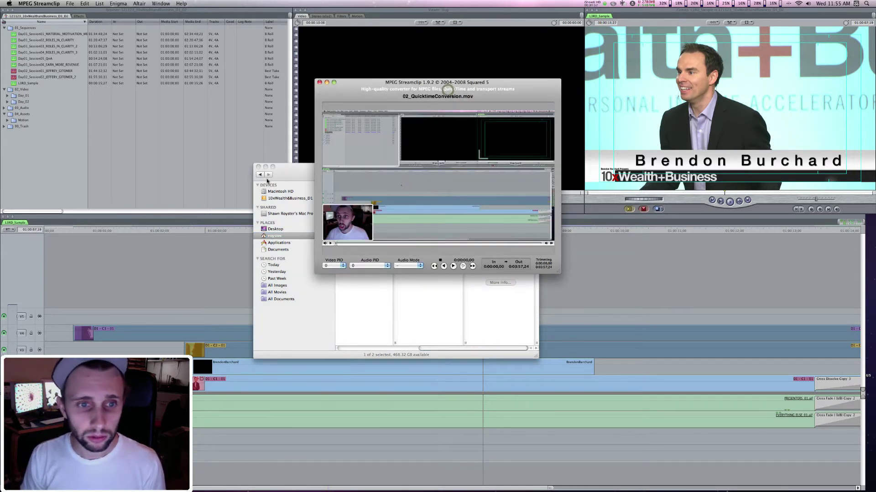
Close Finder, open File > Export to MPEG-4, and lower H.264 quality to 46%
{"action": "left_click", "coordinate": [258, 167]}
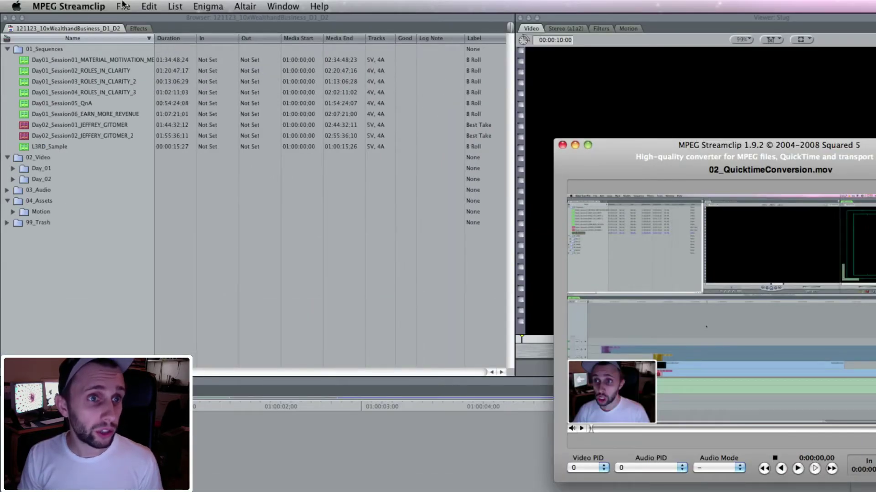
{"action": "left_click", "coordinate": [122, 6]}
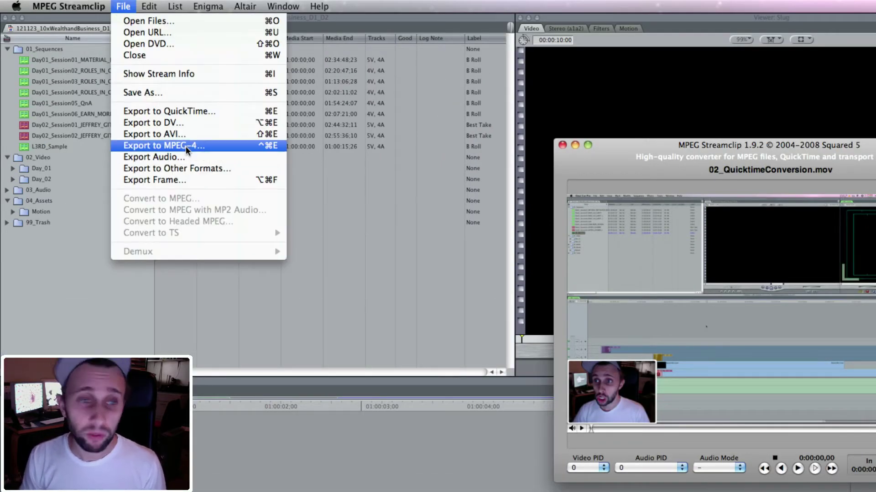
{"action": "left_click", "coordinate": [186, 146]}
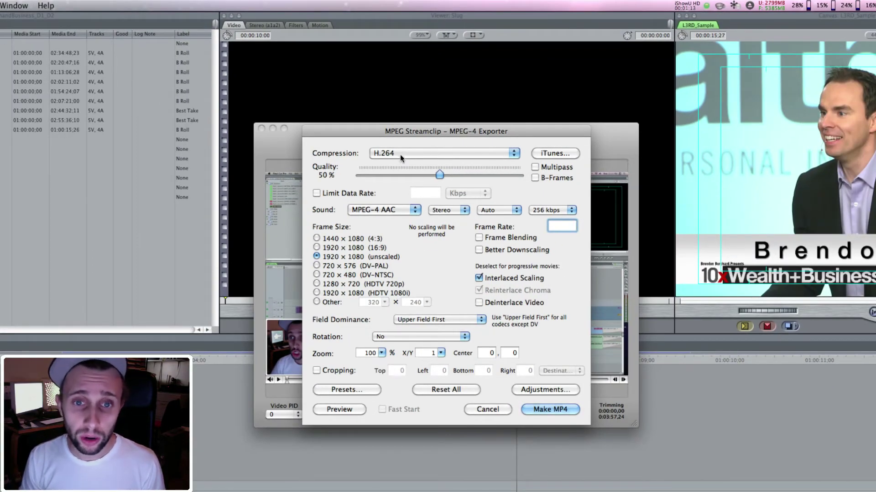
{"action": "mouse_move", "coordinate": [439, 175]}
{"action": "left_mouse_down"}
{"action": "mouse_move", "coordinate": [406, 174]}
{"action": "mouse_move", "coordinate": [454, 172]}
{"action": "mouse_move", "coordinate": [433, 175]}
{"action": "left_mouse_up"}
Limit the video data rate to 5000 Kbps and set the audio bitrate to 128 kbps
{"action": "left_click", "coordinate": [318, 193]}
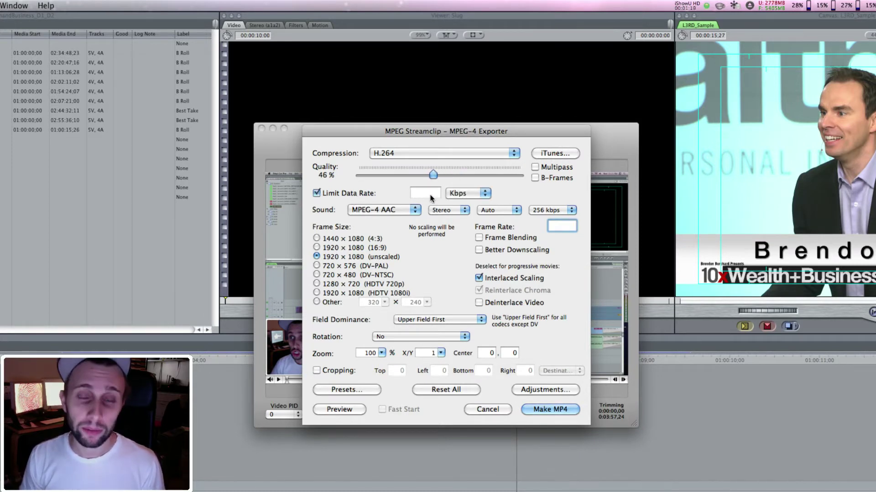
{"action": "left_click", "coordinate": [431, 195]}
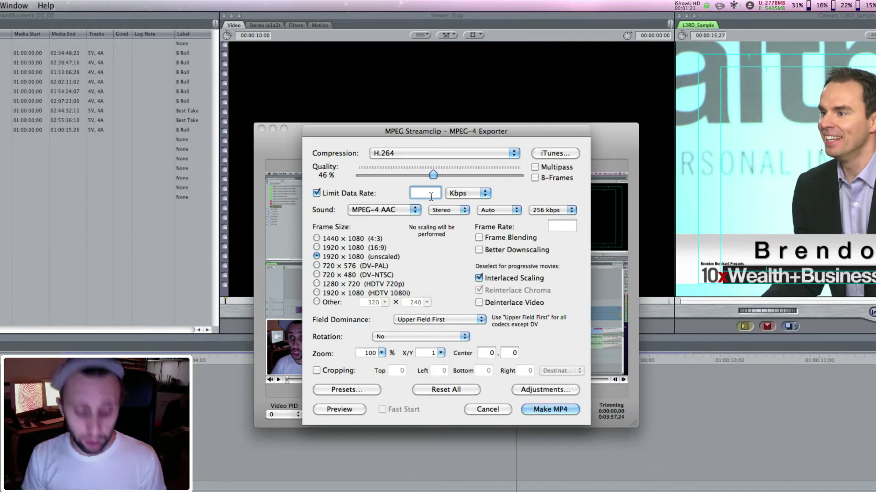
{"action": "type", "text": "5000"}
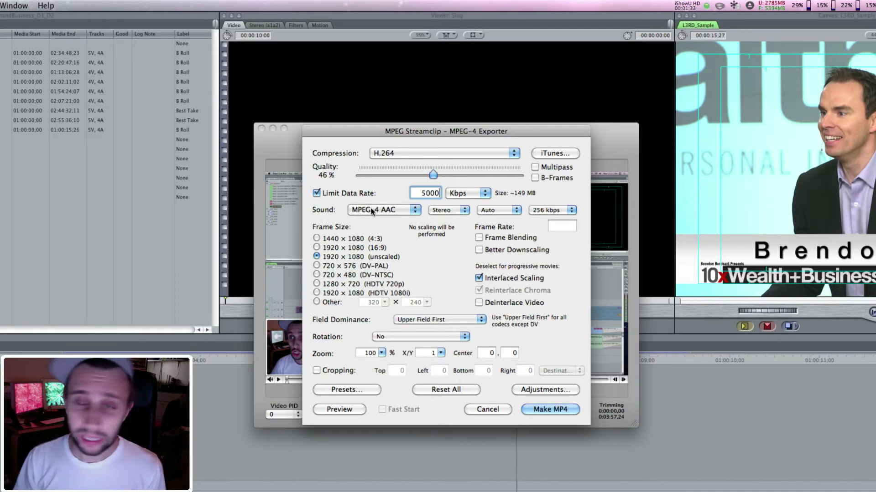
{"action": "left_click", "coordinate": [572, 212]}
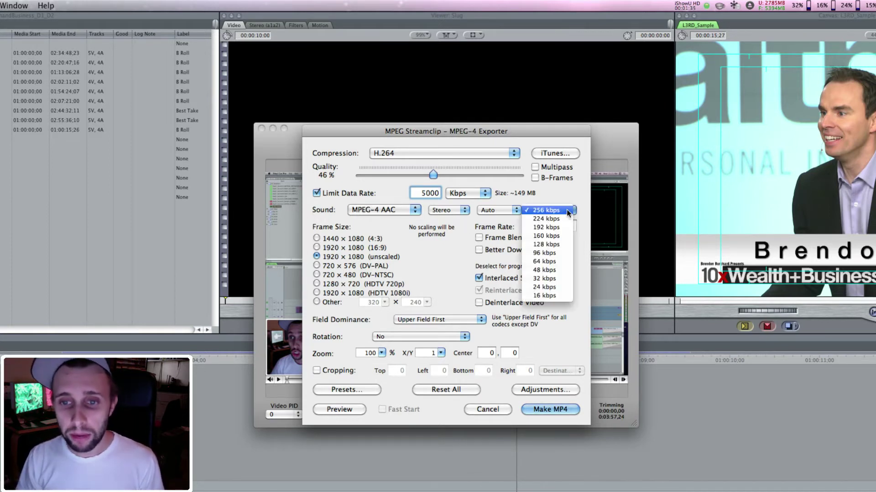
{"action": "left_click", "coordinate": [558, 245]}
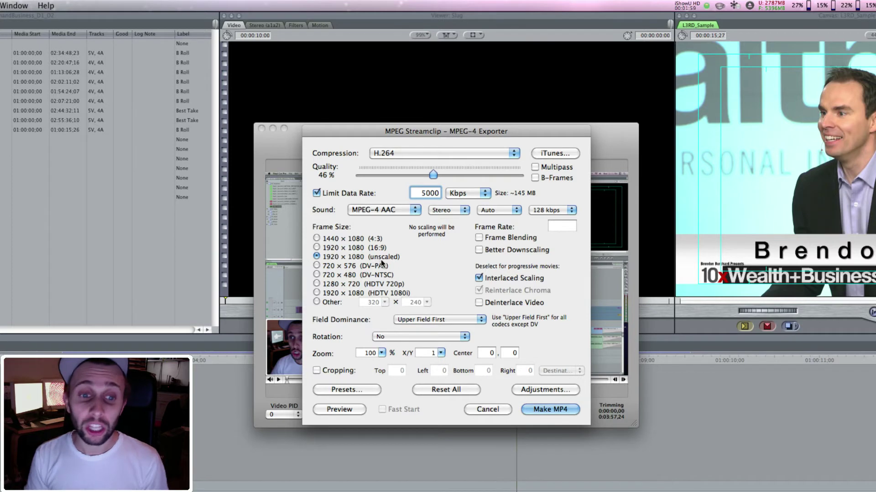
{"action": "left_click", "coordinate": [317, 302]}
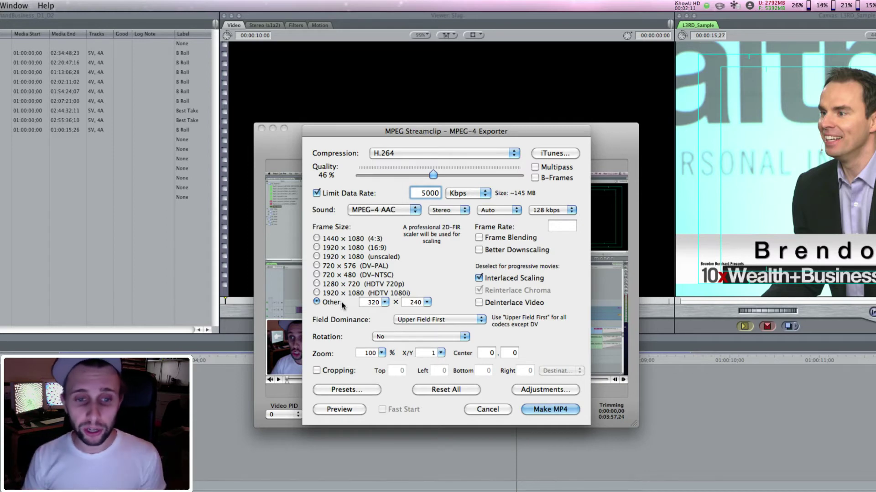
{"action": "left_click", "coordinate": [318, 256]}
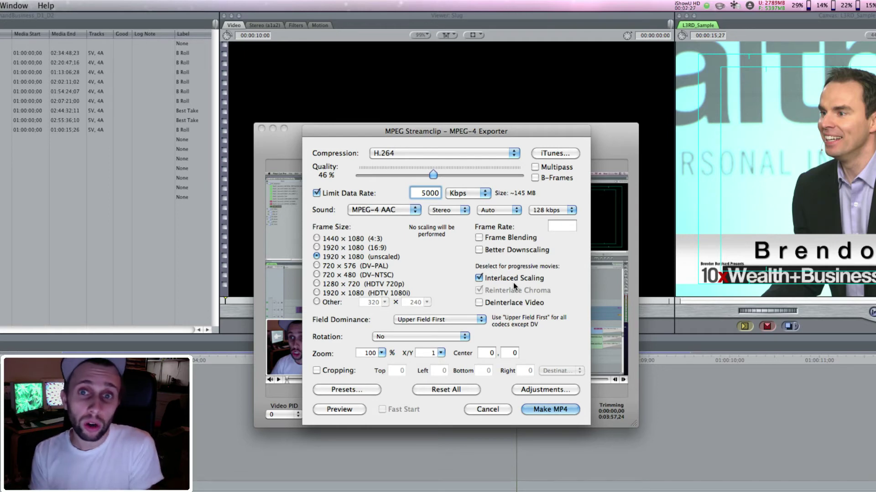
{"action": "left_click", "coordinate": [480, 278]}
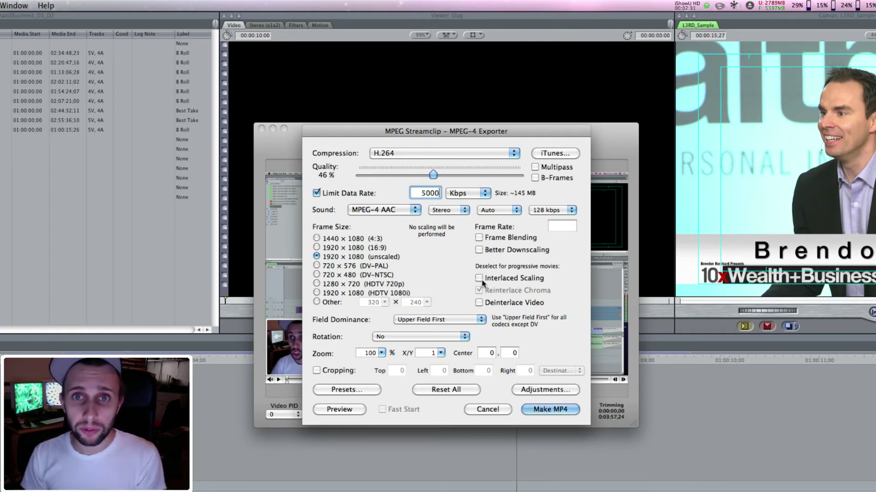
{"action": "left_click", "coordinate": [480, 279]}
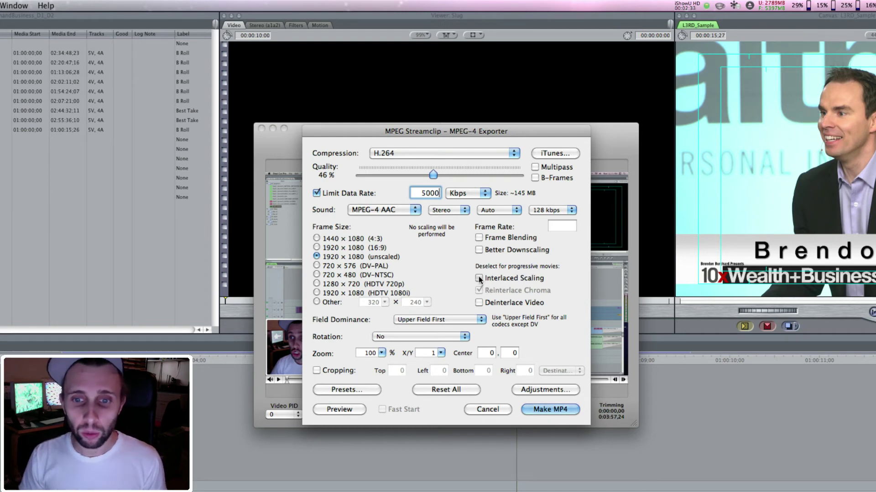
{"action": "mouse_move", "coordinate": [487, 301]}
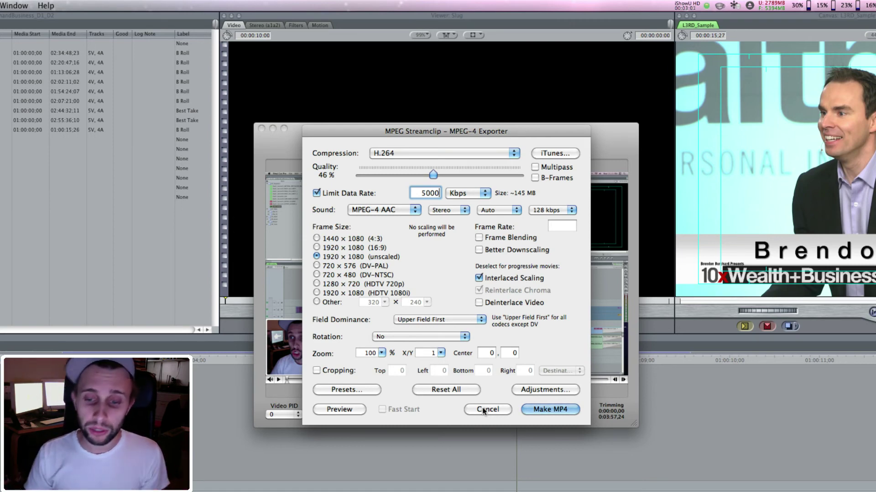
Save 02_QuicktimeConversion.mp4 into MP4 > 04_Export to start encoding, placing the progress window below the preview
{"action": "left_click", "coordinate": [542, 410]}
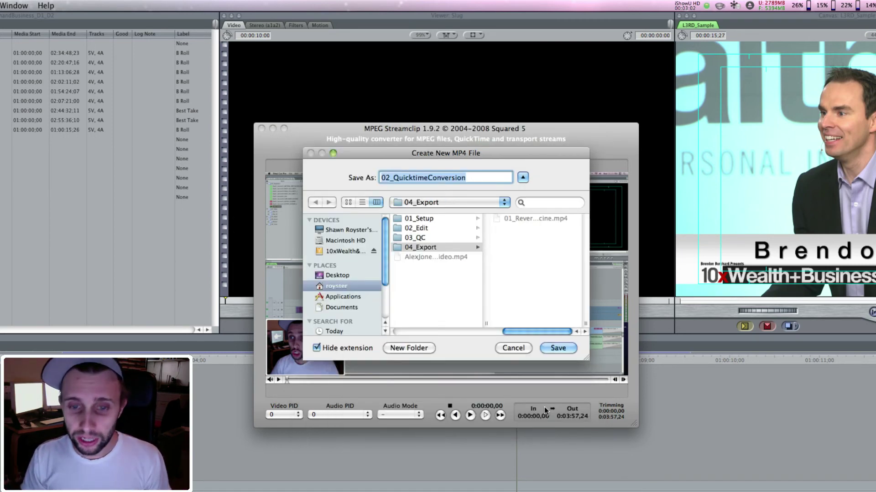
{"action": "left_click", "coordinate": [426, 204]}
{"action": "left_click", "coordinate": [428, 211]}
{"action": "left_click", "coordinate": [433, 268]}
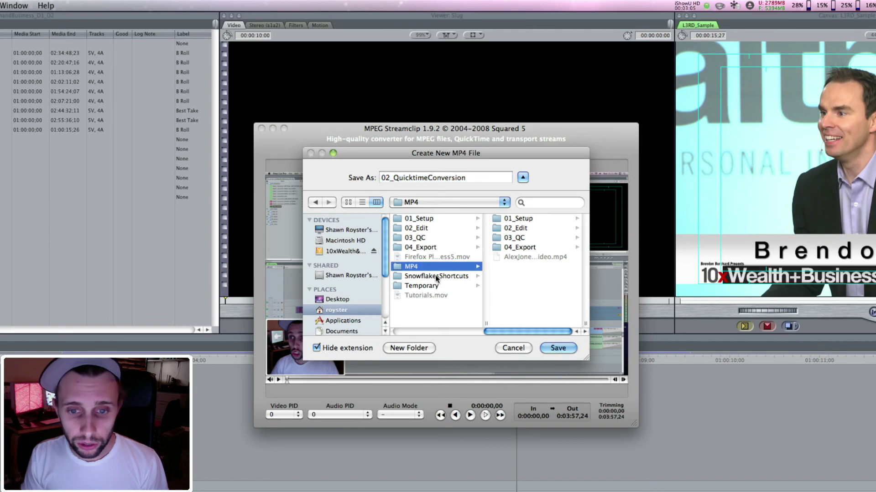
{"action": "left_click", "coordinate": [519, 247]}
{"action": "left_click", "coordinate": [552, 347]}
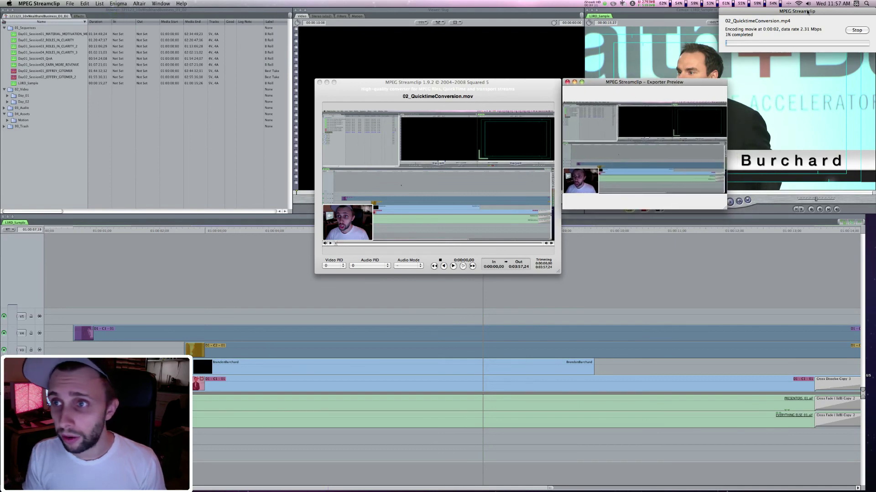
{"action": "left_click_drag", "start_coordinate": [807, 11], "coordinate": [651, 214]}
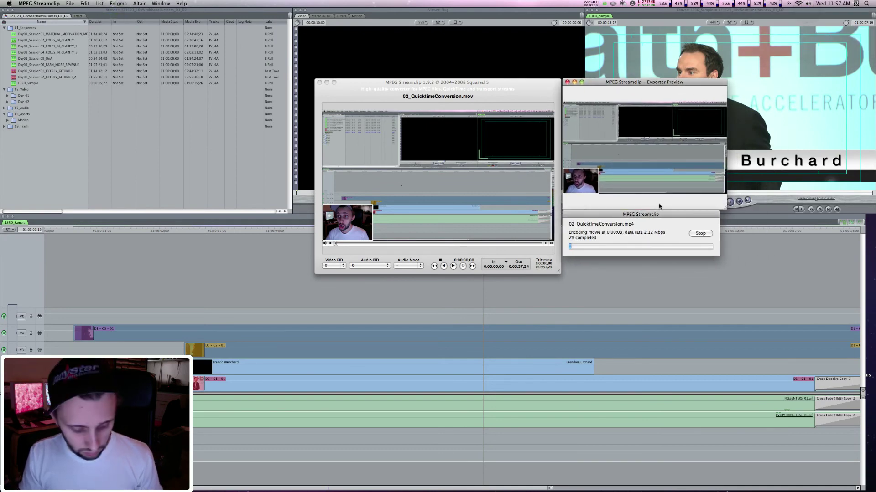